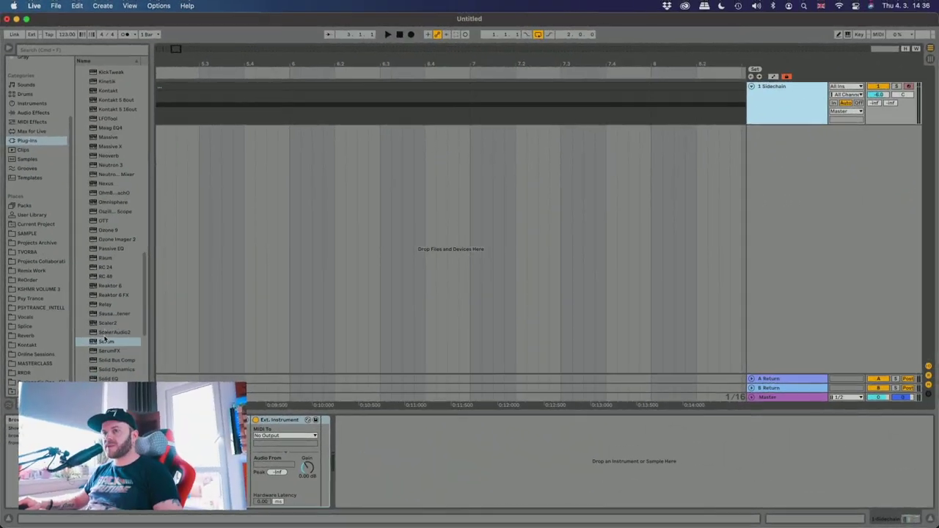
- Add Serum on a new instrument track and load the Basic_Cjw saw into oscillator A
{"action": "left_click_drag", "start_coordinate": [107, 341], "coordinate": [323, 251]}
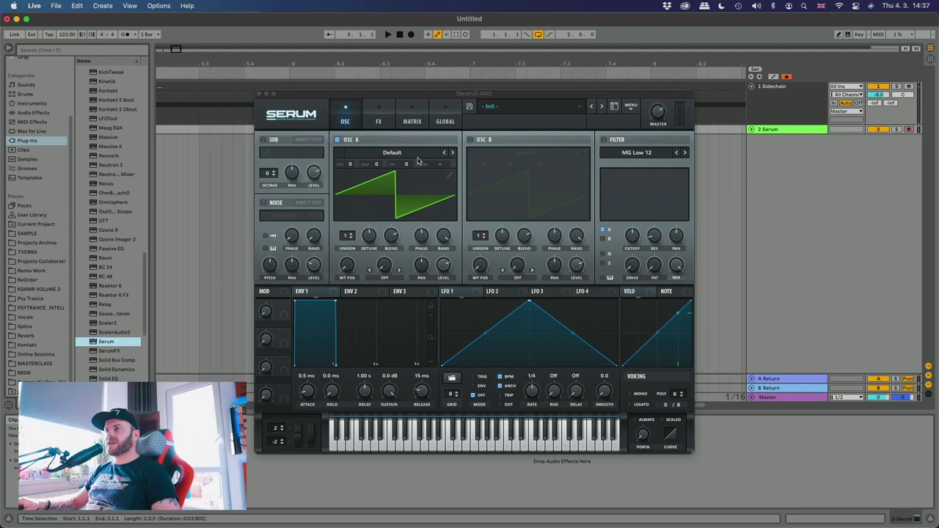
{"action": "left_click", "coordinate": [437, 157]}
{"action": "mouse_move", "coordinate": [437, 164]}
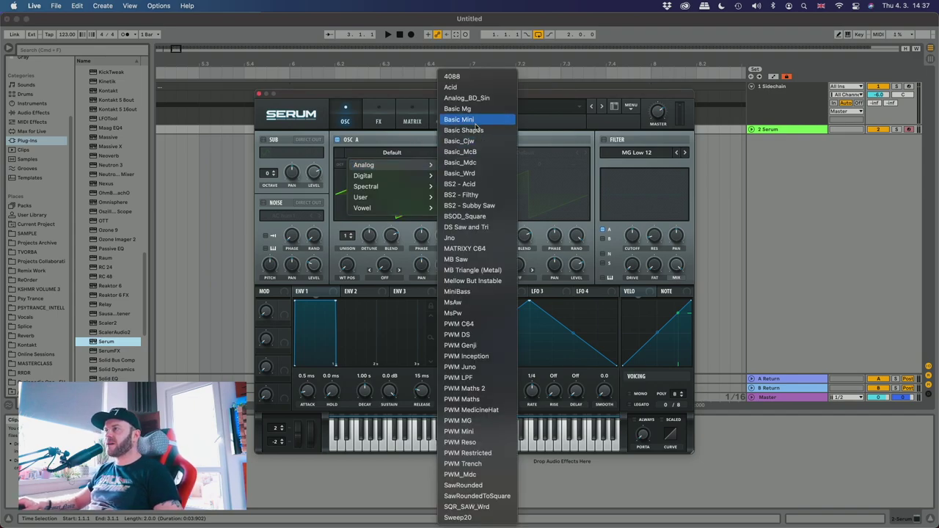
{"action": "left_click", "coordinate": [451, 152]}
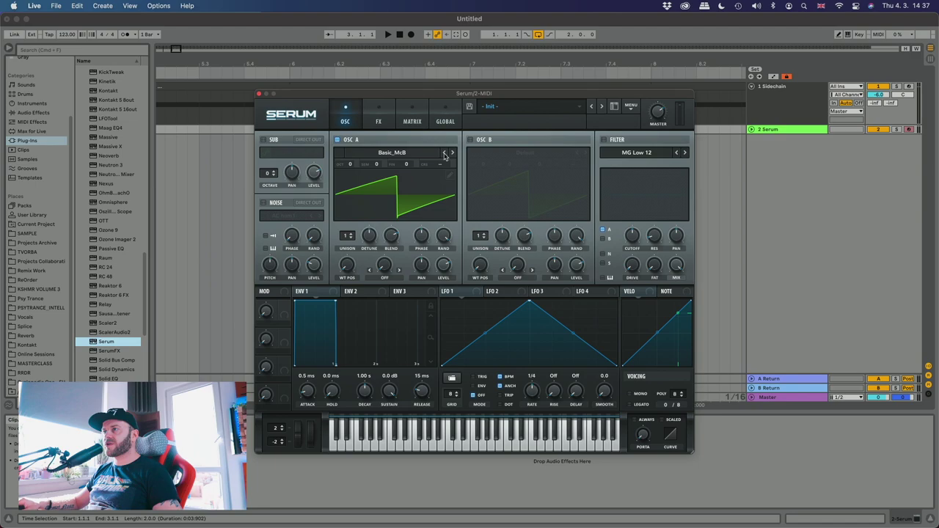
{"action": "left_click_drag", "start_coordinate": [341, 262], "coordinate": [384, 268]}
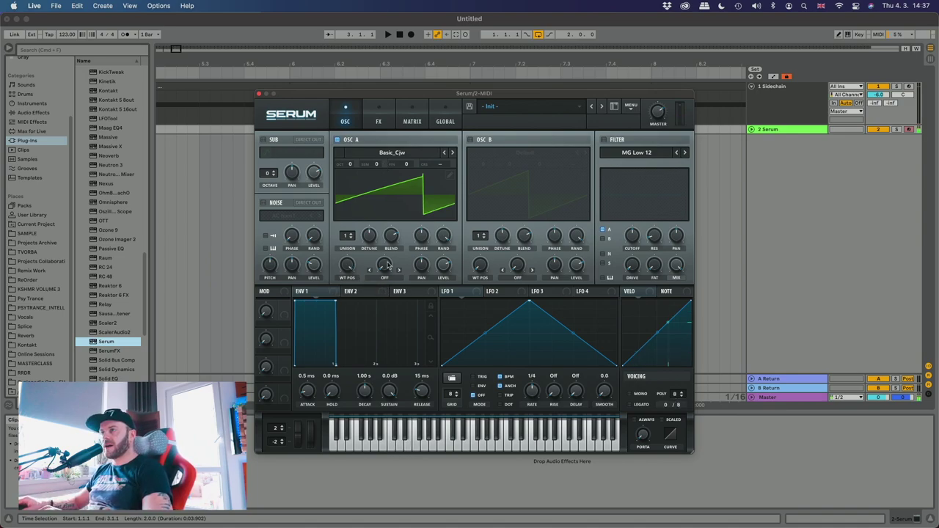
- Set oscillator A to 16 unison voices and raise its unison blend
{"action": "left_click_drag", "start_coordinate": [347, 236], "coordinate": [350, 192]}
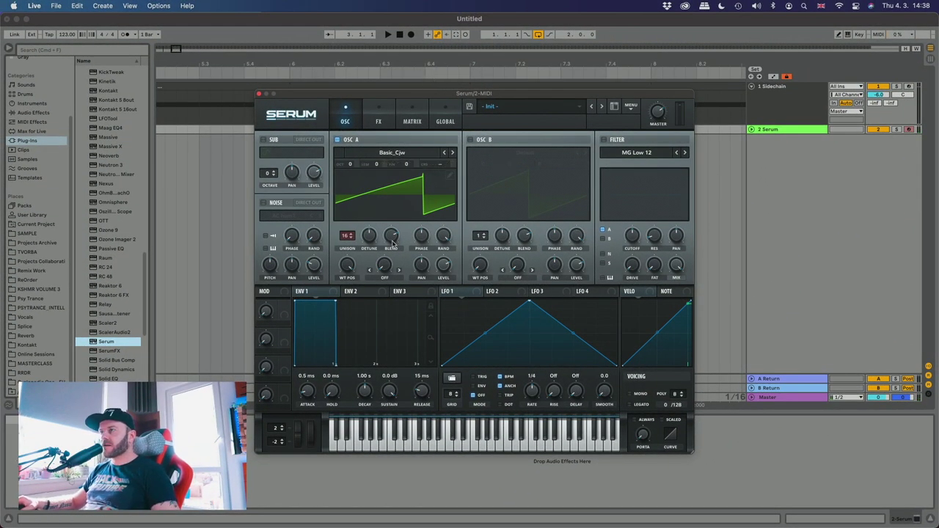
{"action": "left_click", "coordinate": [393, 243]}
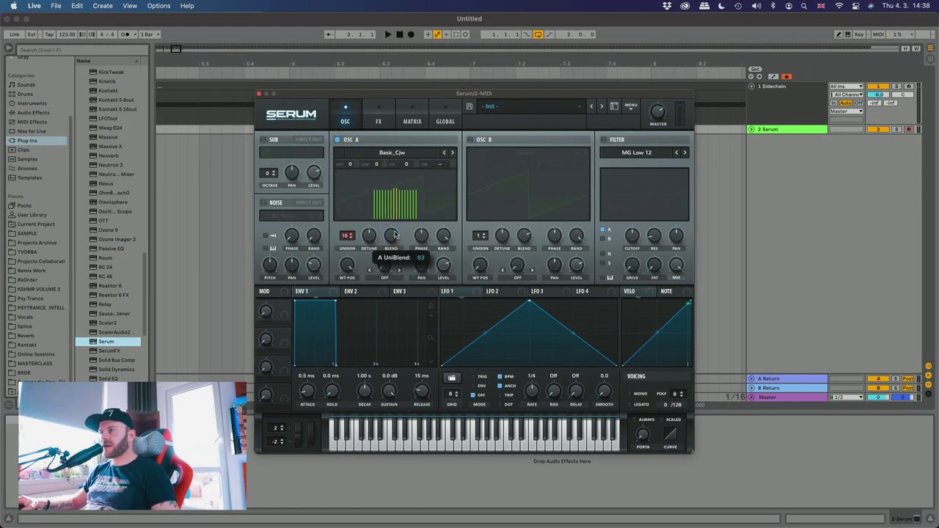
{"action": "left_click_drag", "start_coordinate": [395, 233], "coordinate": [395, 232]}
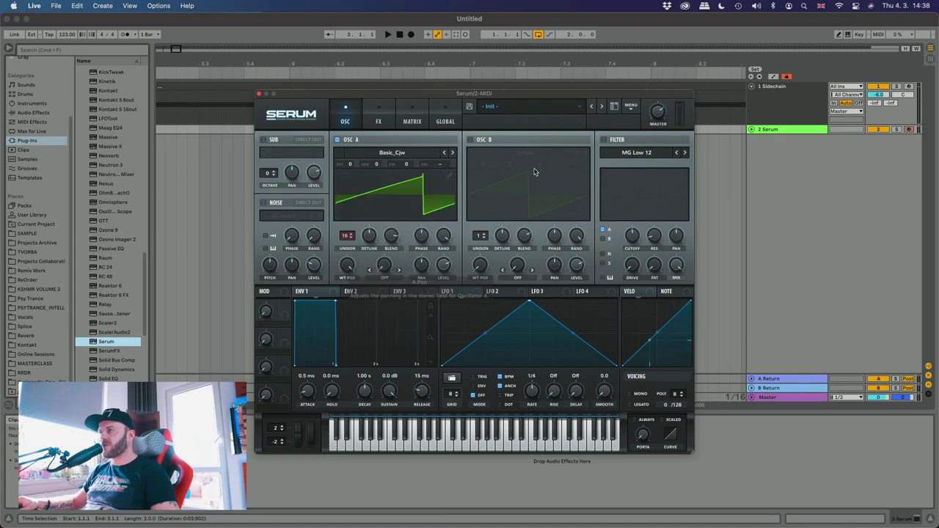
- Enable oscillator B with the Basic_Cjw saw, 16 unison voices, maximum wavetable position and slight detune
{"action": "left_click", "coordinate": [471, 140]}
{"action": "left_click", "coordinate": [526, 153]}
{"action": "mouse_move", "coordinate": [506, 163]}
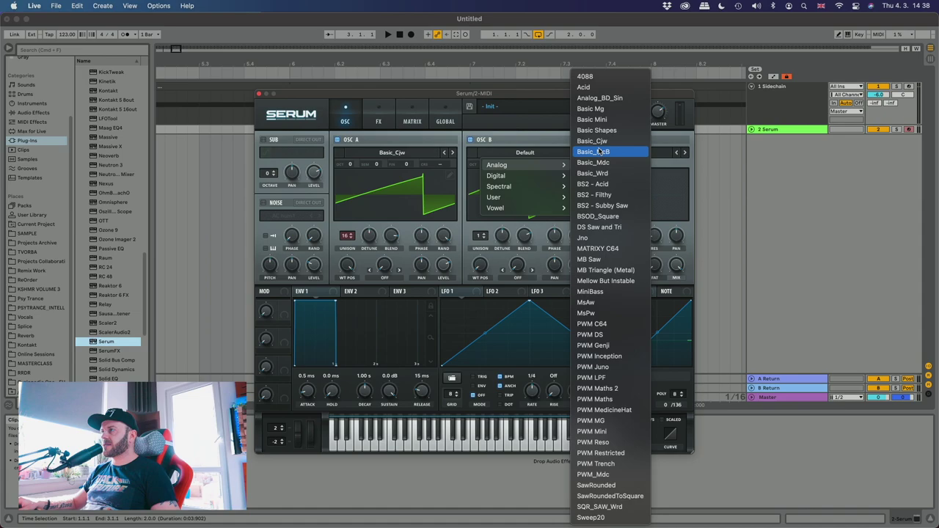
{"action": "left_click", "coordinate": [608, 151]}
{"action": "left_click_drag", "start_coordinate": [478, 235], "coordinate": [479, 220]}
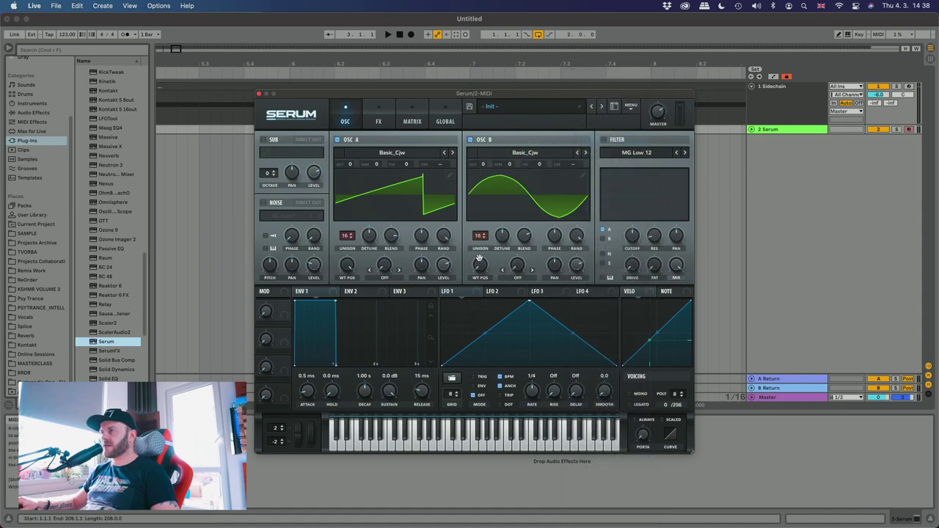
{"action": "left_click_drag", "start_coordinate": [480, 265], "coordinate": [509, 107]}
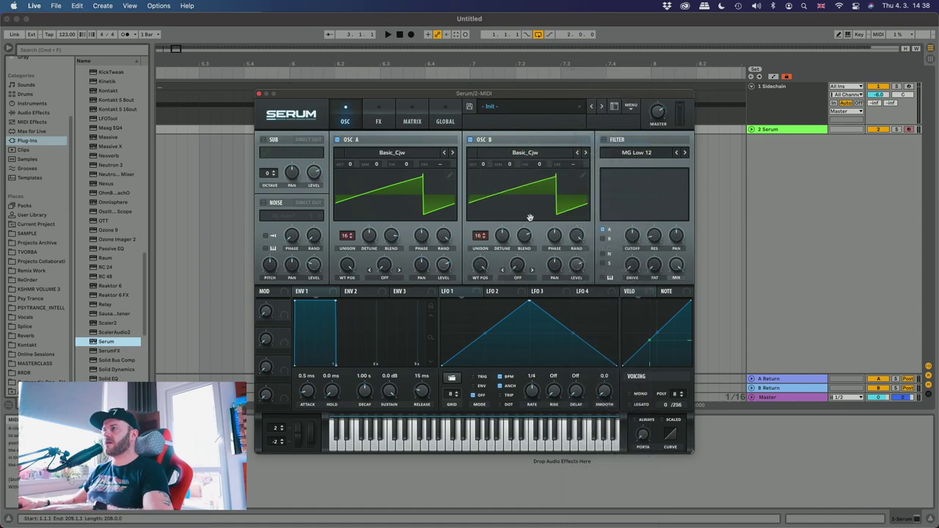
{"action": "left_click_drag", "start_coordinate": [526, 241], "coordinate": [505, 241]}
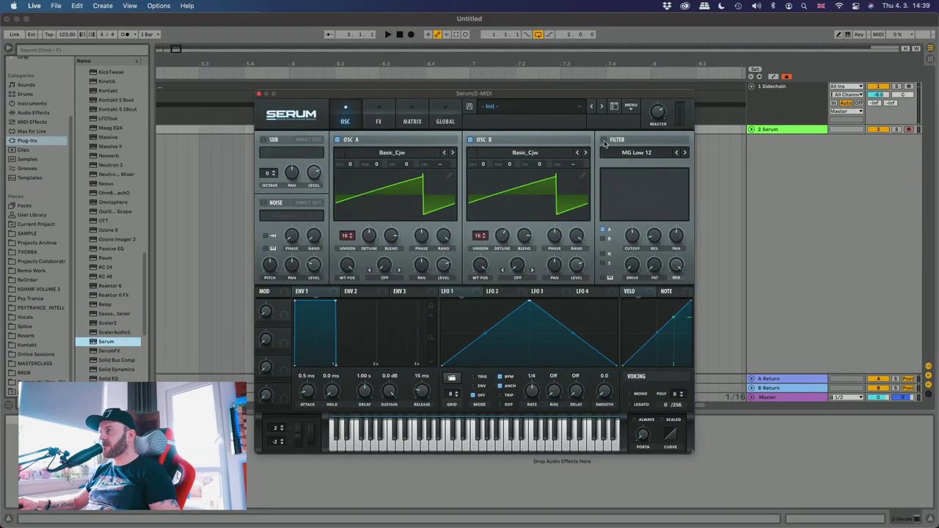
- Turn on the filter as MG Low 24 with its cutoff lowered
{"action": "left_click", "coordinate": [604, 140]}
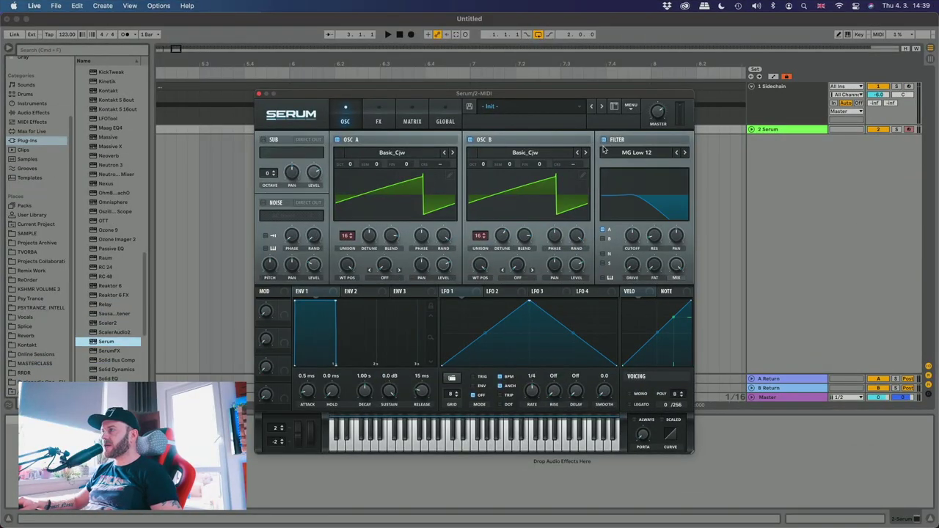
{"action": "left_click", "coordinate": [685, 154]}
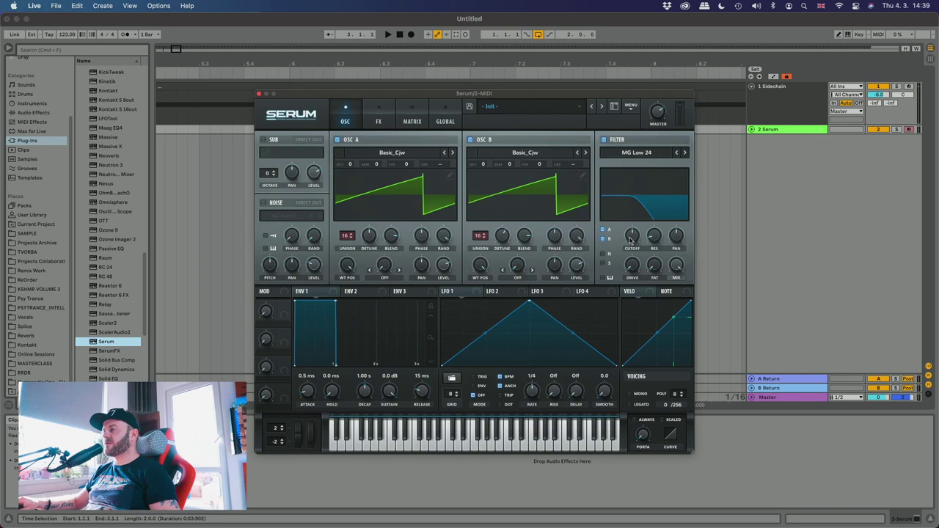
{"action": "left_click_drag", "start_coordinate": [630, 240], "coordinate": [631, 254]}
- Route envelope 2 to the cutoff with short decay, low sustain and 614 ms release
{"action": "left_click", "coordinate": [387, 294]}
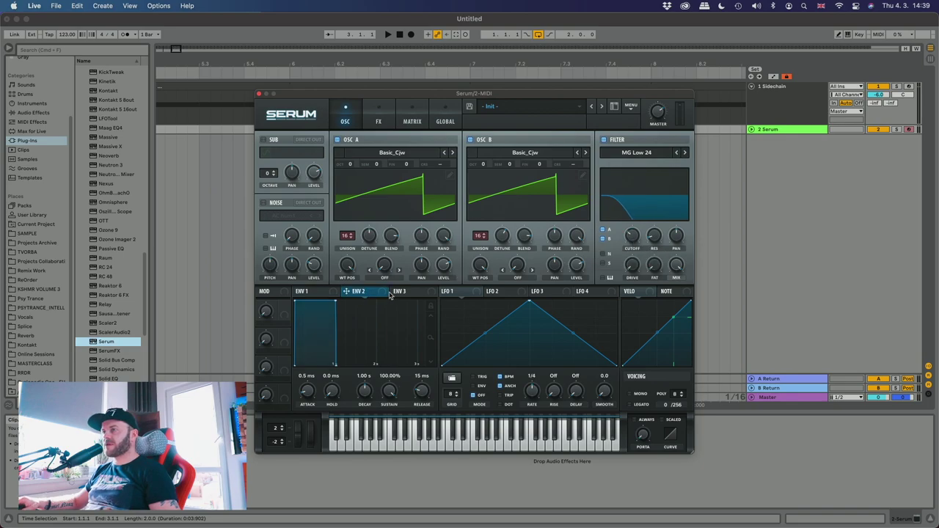
{"action": "left_click_drag", "start_coordinate": [387, 294], "coordinate": [630, 237]}
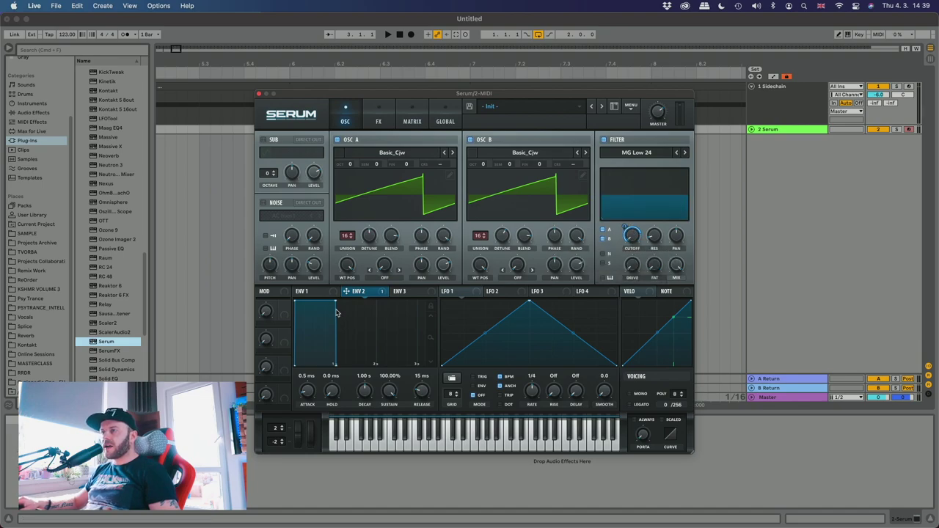
{"action": "left_click_drag", "start_coordinate": [336, 310], "coordinate": [321, 352]}
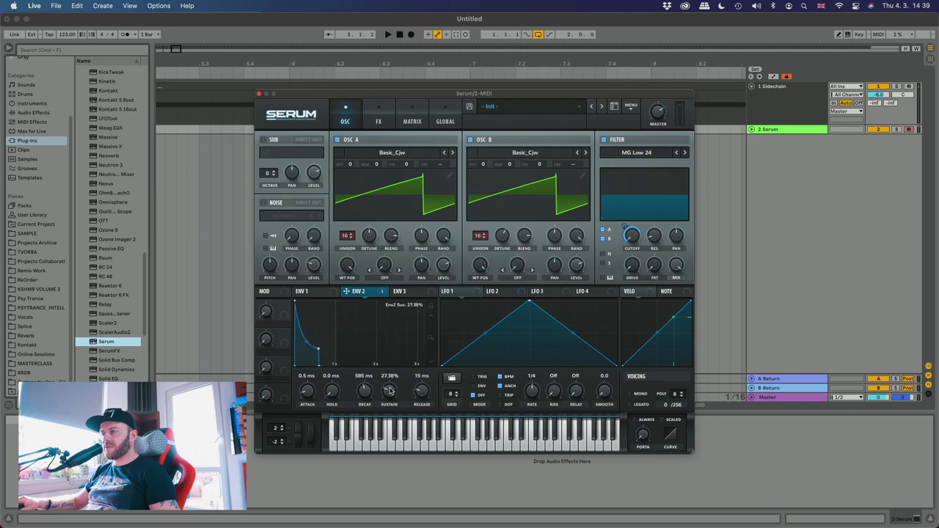
{"action": "mouse_move", "coordinate": [417, 392]}
{"action": "left_mouse_down"}
{"action": "mouse_move", "coordinate": [427, 374]}
{"action": "mouse_move", "coordinate": [424, 402]}
{"action": "left_mouse_up"}
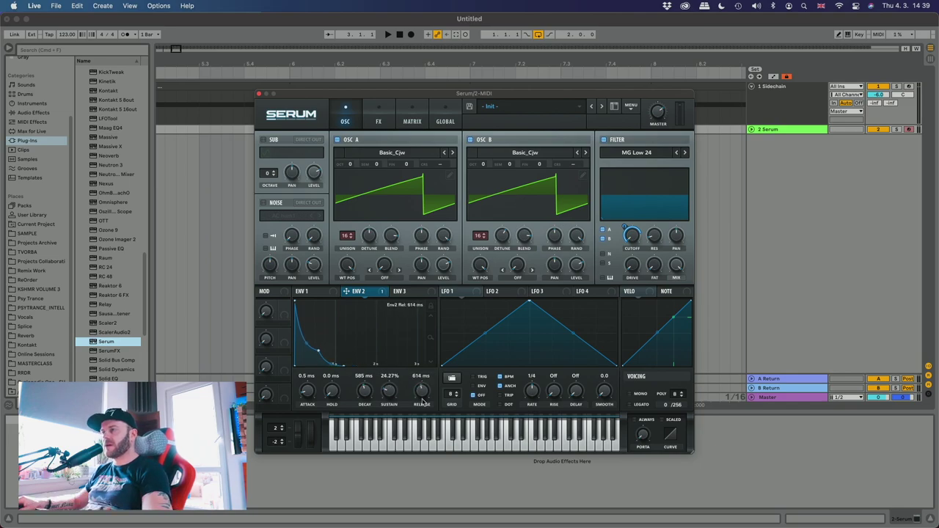
{"action": "left_click_drag", "start_coordinate": [319, 351], "coordinate": [317, 361]}
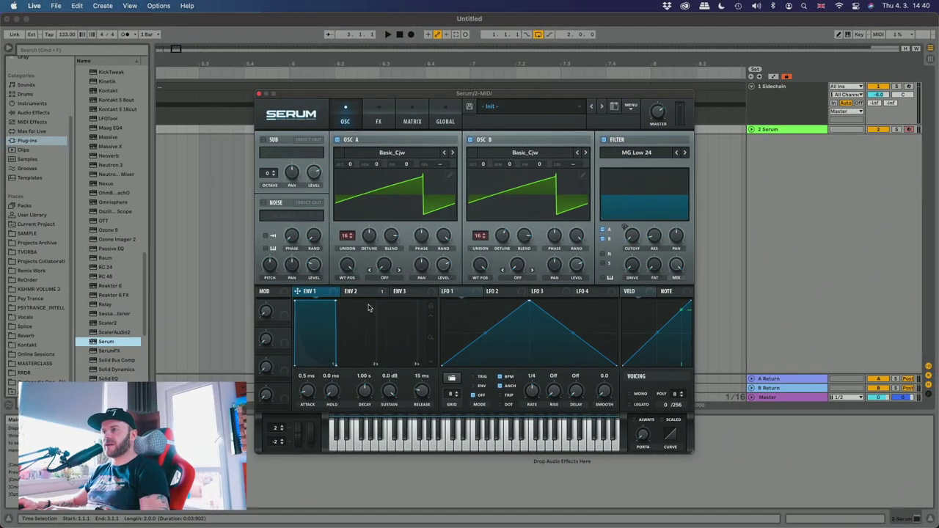
- Set the amp envelope to 195 ms decay, -10.8 dB sustain, 692 ms release, and raise the filter cutoff
{"action": "left_click_drag", "start_coordinate": [365, 392], "coordinate": [365, 398]}
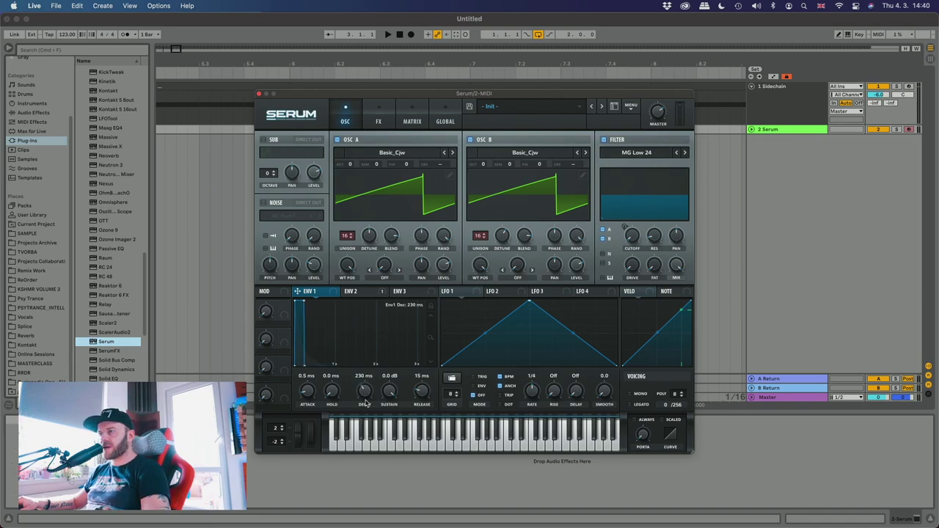
{"action": "left_click_drag", "start_coordinate": [386, 397], "coordinate": [387, 412]}
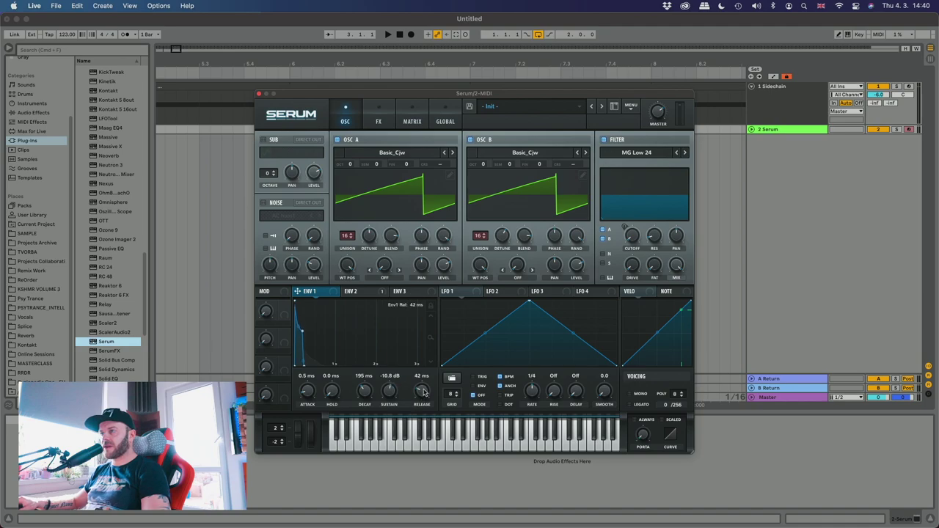
{"action": "left_click_drag", "start_coordinate": [423, 391], "coordinate": [424, 383]}
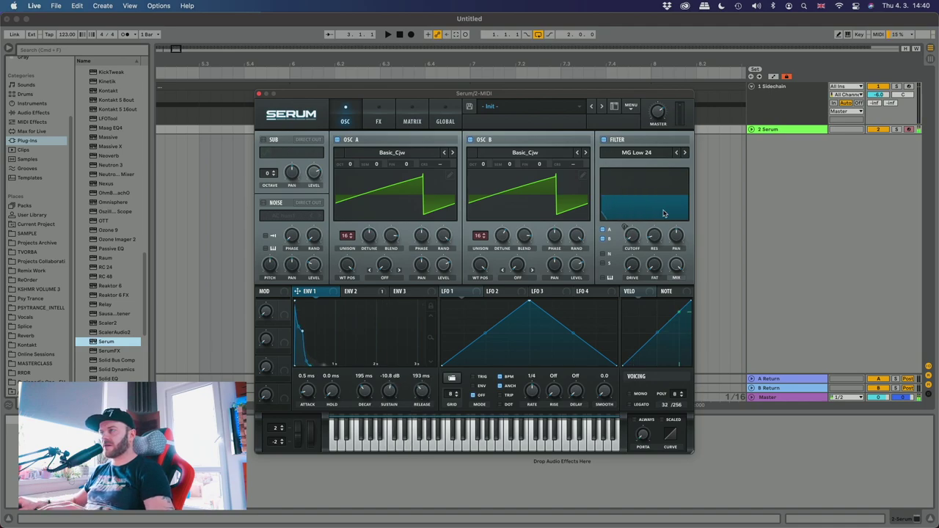
{"action": "left_click_drag", "start_coordinate": [631, 240], "coordinate": [628, 201]}
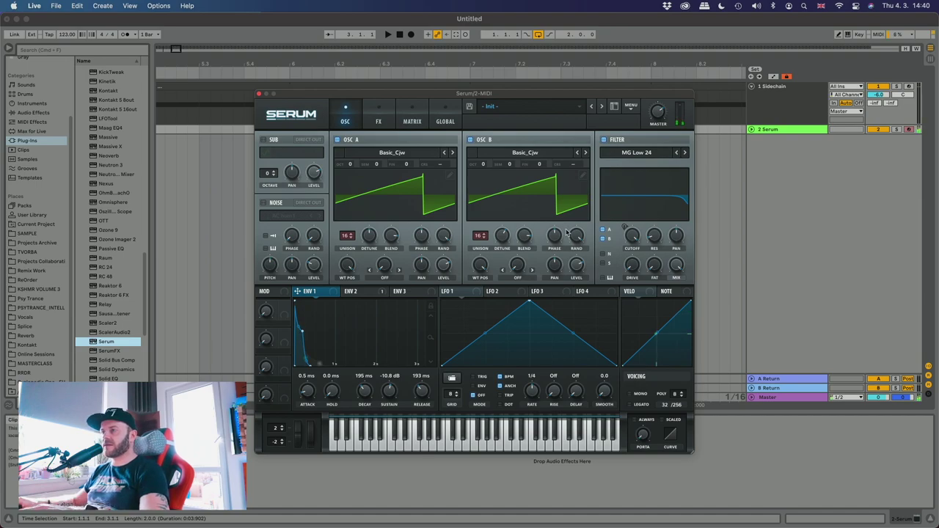
{"action": "left_click_drag", "start_coordinate": [427, 400], "coordinate": [431, 385]}
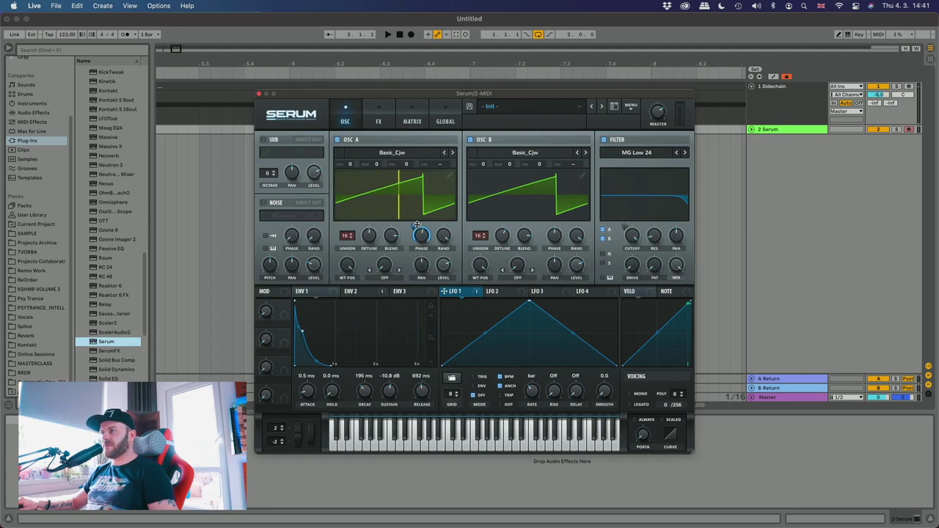
- Play the patch and route LFO 2 to oscillator B's phase with its triangle peak lowered to mid-height
{"action": "key", "text": "space"}
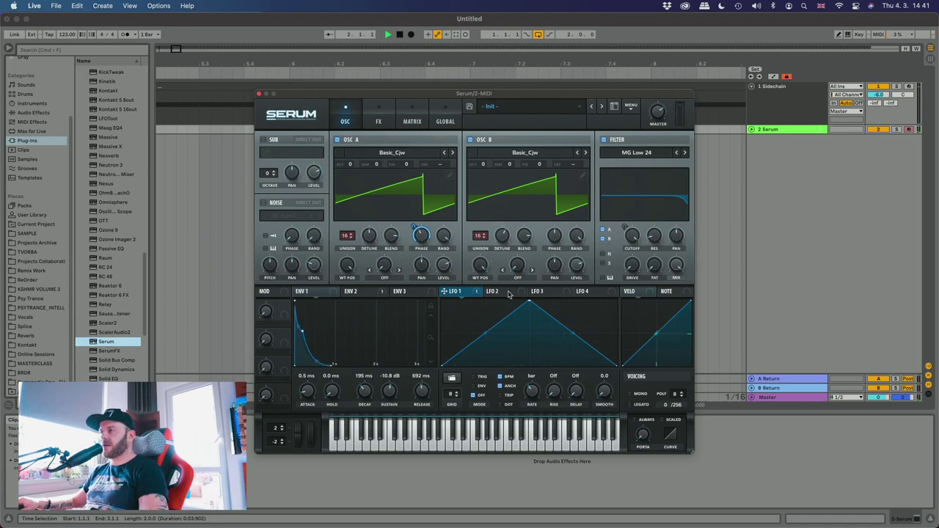
{"action": "left_click_drag", "start_coordinate": [509, 294], "coordinate": [549, 246]}
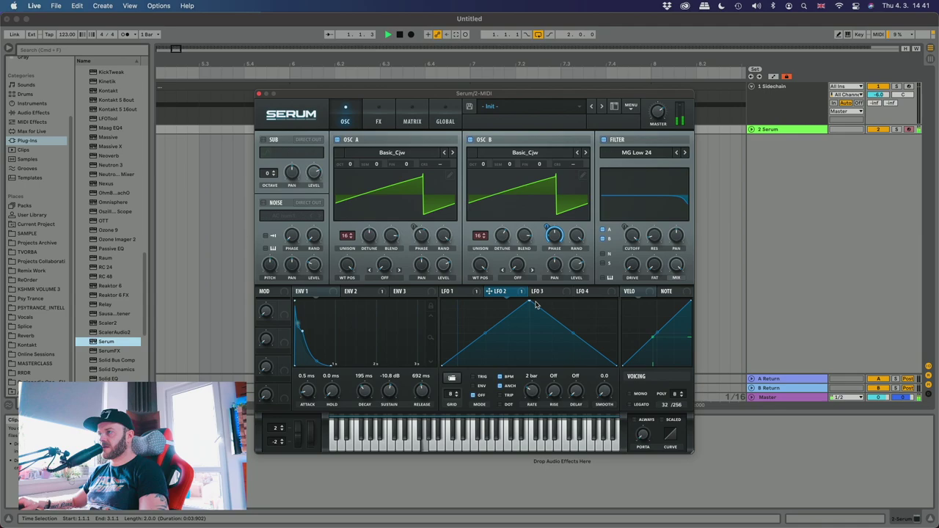
{"action": "left_click_drag", "start_coordinate": [529, 301], "coordinate": [528, 349]}
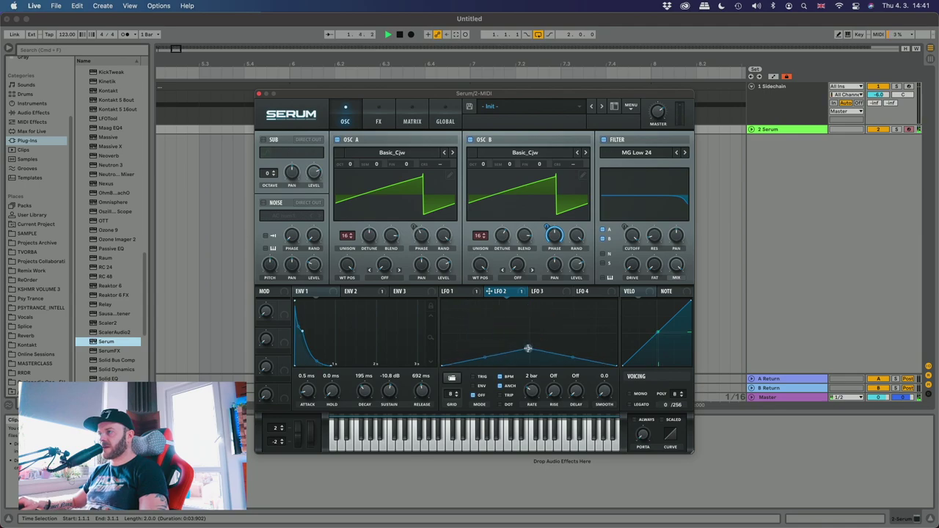
- Flatten LFO 1's triangle shape by lowering its peak
{"action": "left_click", "coordinate": [448, 293]}
{"action": "left_click_drag", "start_coordinate": [531, 303], "coordinate": [530, 350]}
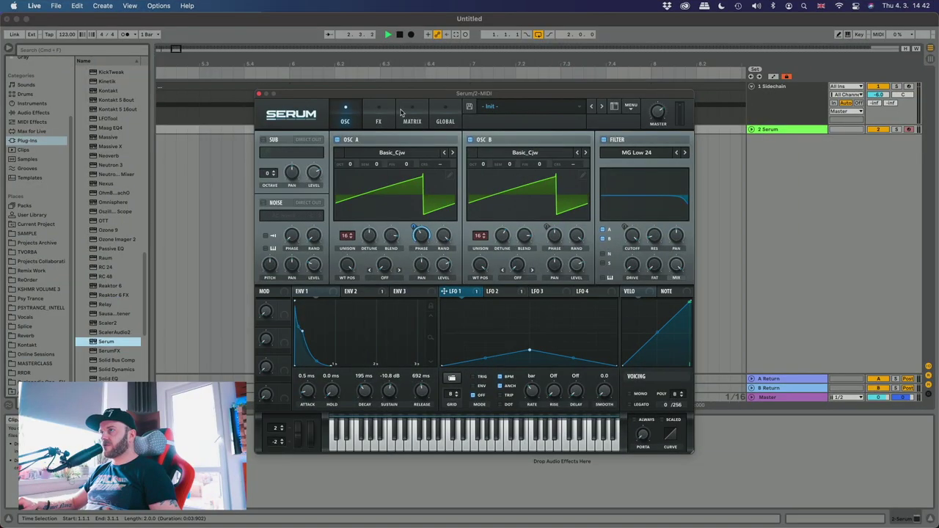
{"action": "left_click", "coordinate": [379, 114]}
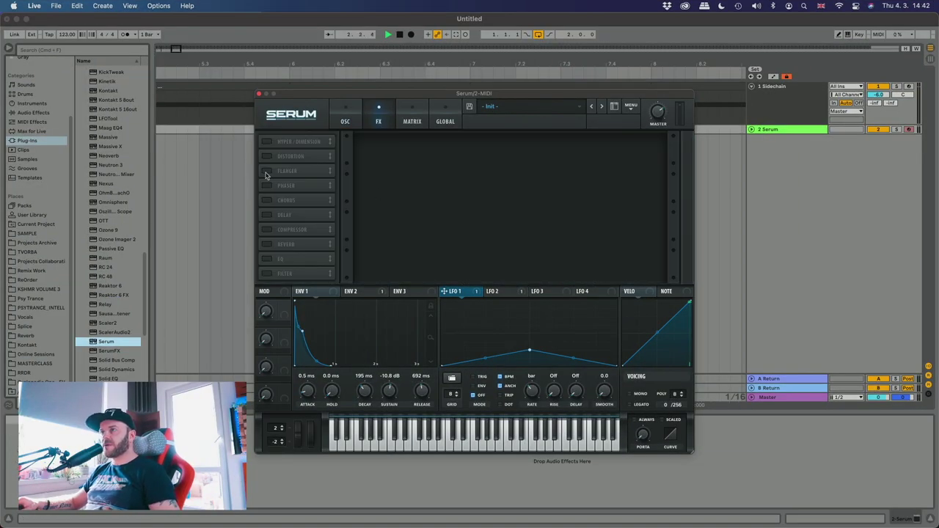
- Enable Chorus at about 19% mix and Delay with the right time at dotted 1/8
{"action": "left_click", "coordinate": [267, 200]}
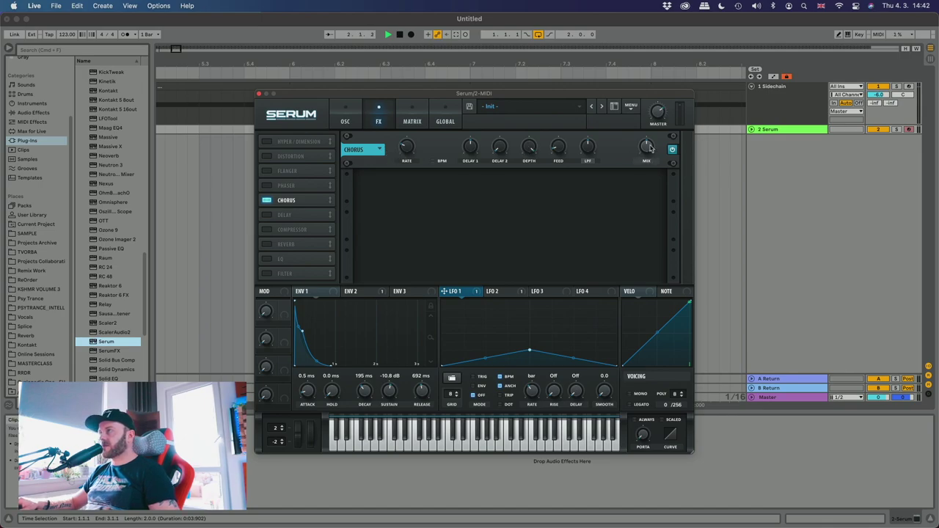
{"action": "left_click_drag", "start_coordinate": [649, 149], "coordinate": [633, 188]}
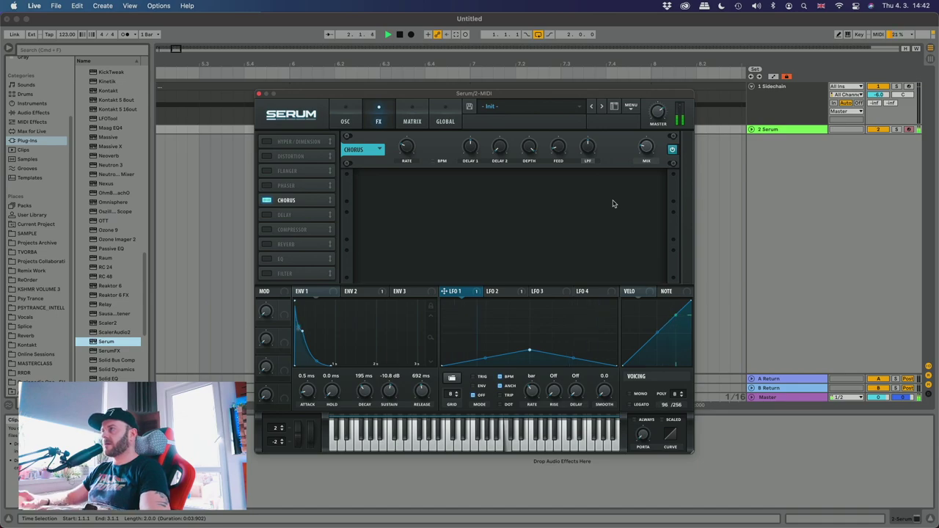
{"action": "left_click", "coordinate": [281, 216]}
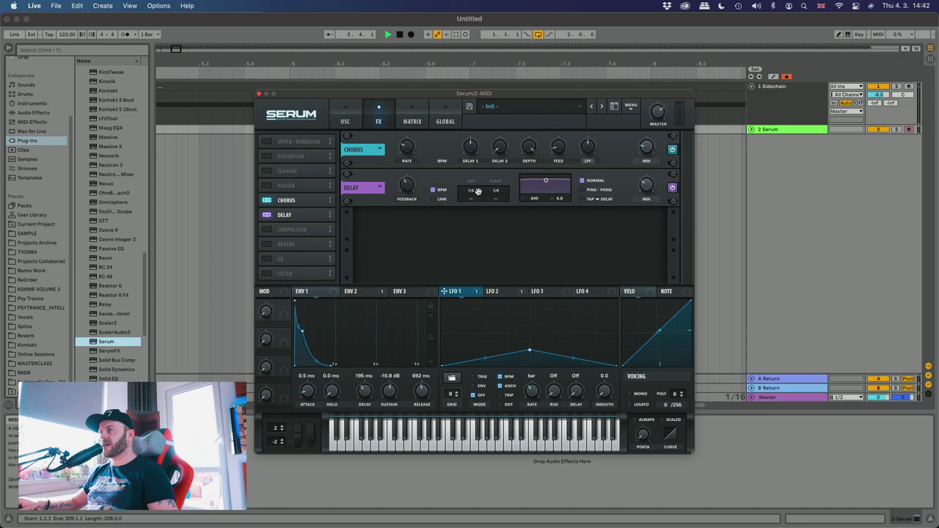
{"action": "mouse_move", "coordinate": [494, 190]}
{"action": "left_mouse_down"}
{"action": "mouse_move", "coordinate": [502, 180]}
{"action": "mouse_move", "coordinate": [500, 199]}
{"action": "left_mouse_up"}
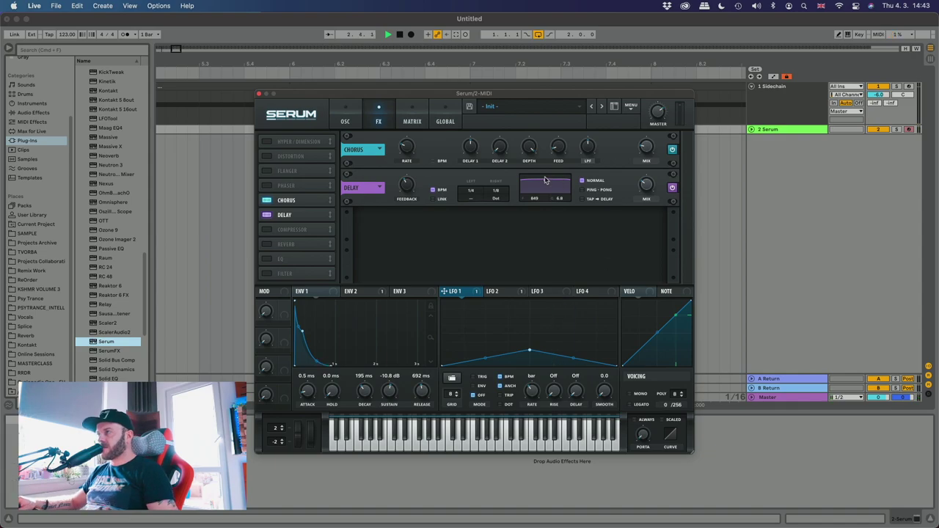
- Retune the delay filter to about 1996 Hz, keeping Normal mode after trying Ping-Pong
{"action": "left_click_drag", "start_coordinate": [545, 179], "coordinate": [557, 192]}
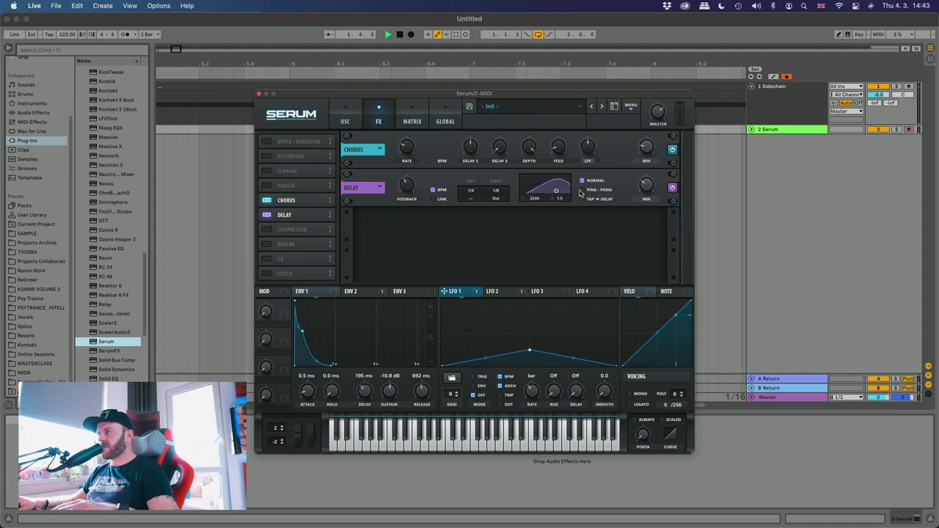
{"action": "left_click", "coordinate": [581, 190]}
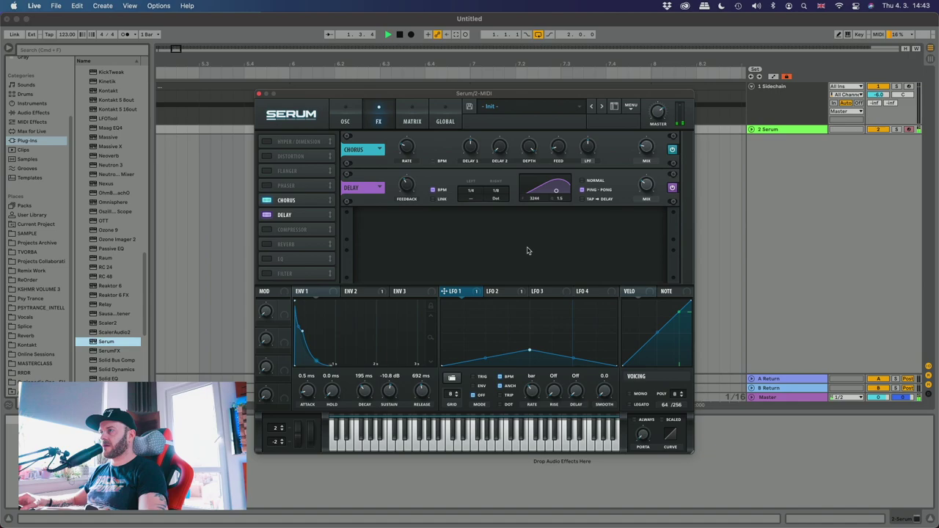
{"action": "left_click", "coordinate": [582, 181]}
{"action": "left_click_drag", "start_coordinate": [556, 190], "coordinate": [554, 191]}
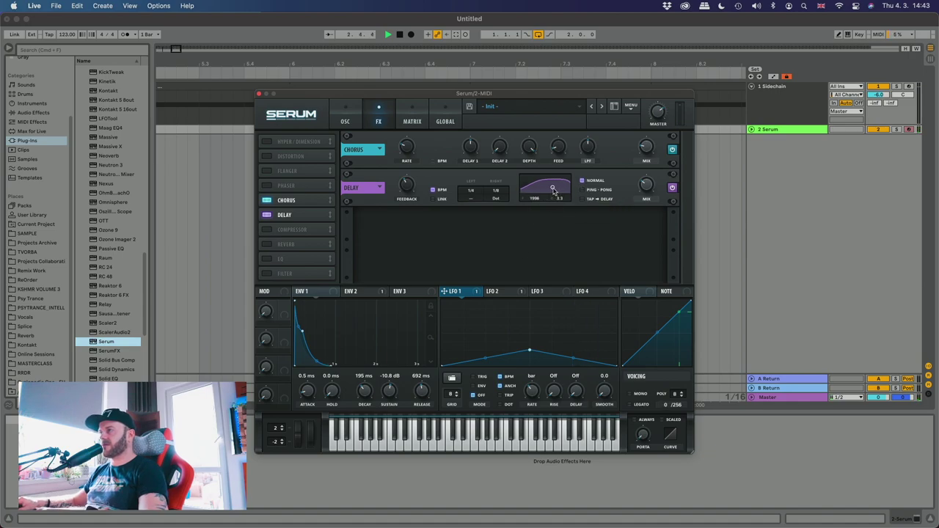
{"action": "mouse_move", "coordinate": [646, 196]}
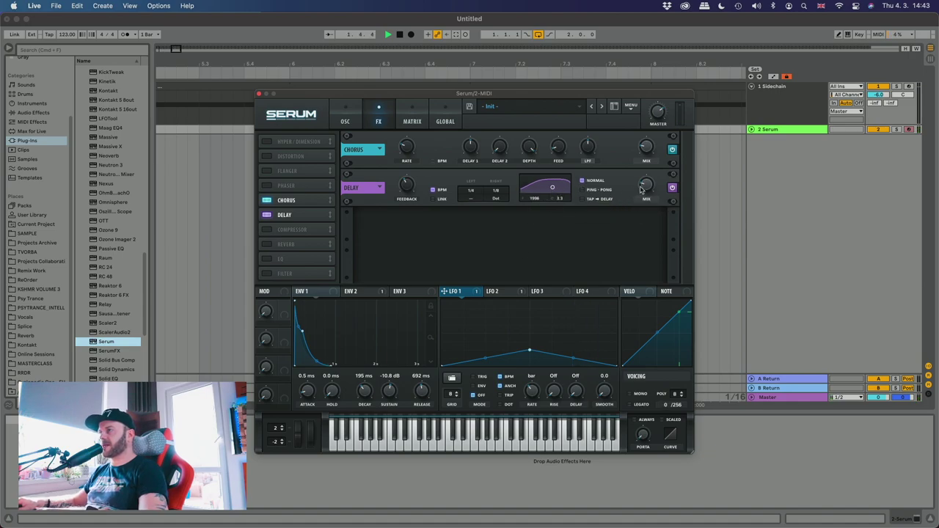
{"action": "mouse_move", "coordinate": [408, 198]}
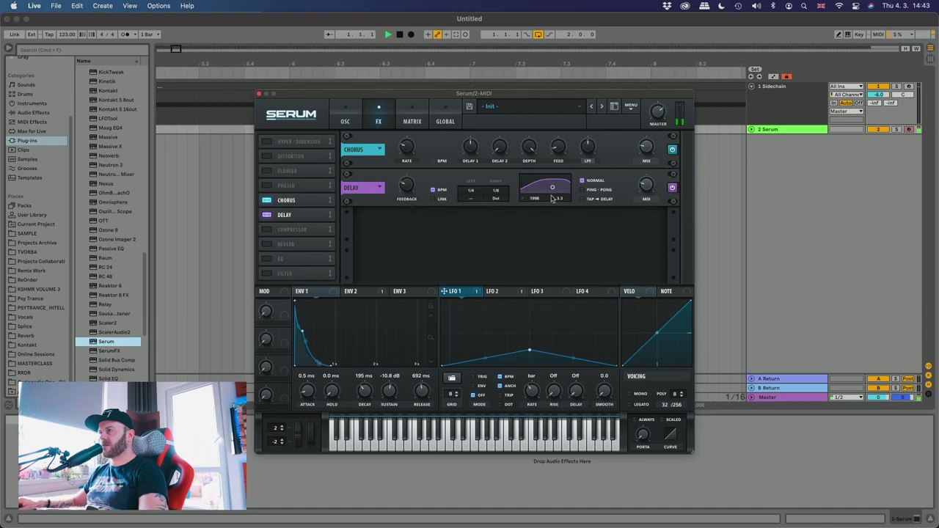
- Enable the EQ with a boosted high shelf, high Q lowered to 48% and low frequency at 756 Hz
{"action": "left_click", "coordinate": [264, 259]}
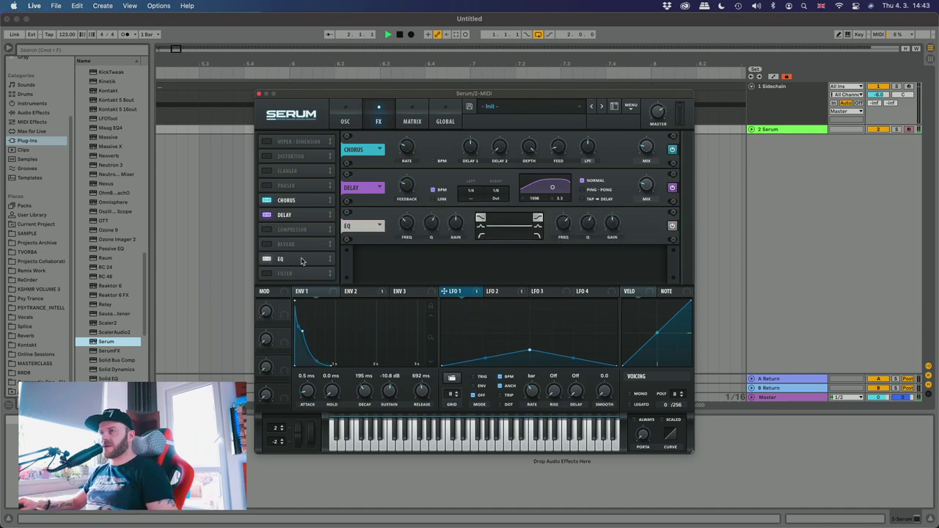
{"action": "left_click_drag", "start_coordinate": [626, 227], "coordinate": [623, 210]}
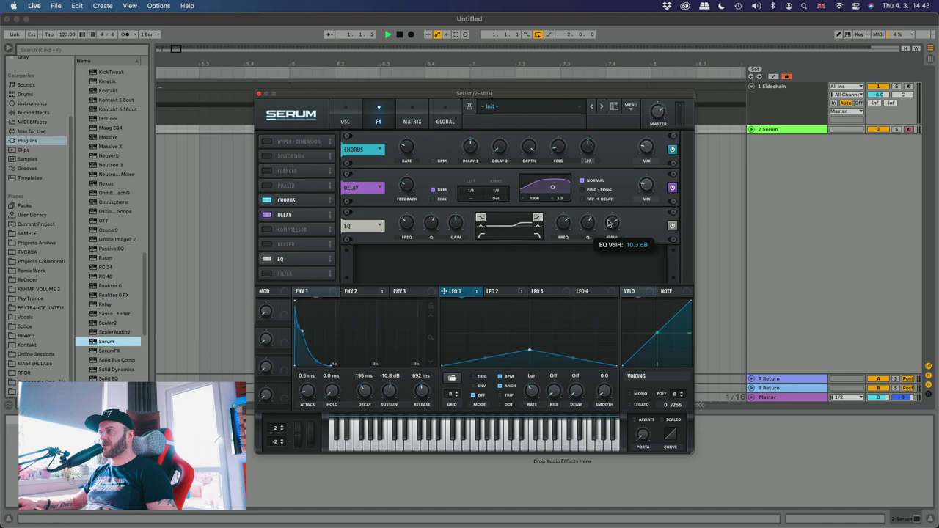
{"action": "mouse_move", "coordinate": [563, 222]}
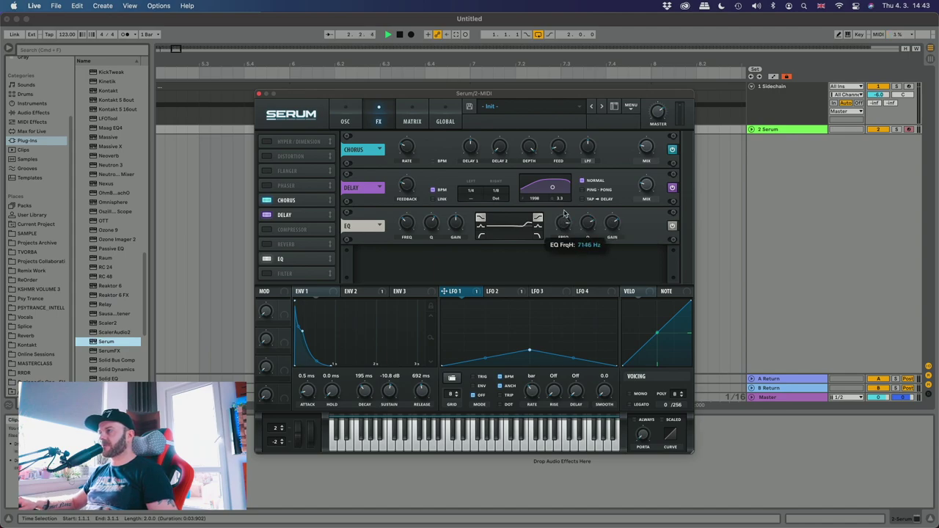
{"action": "mouse_move", "coordinate": [591, 225]}
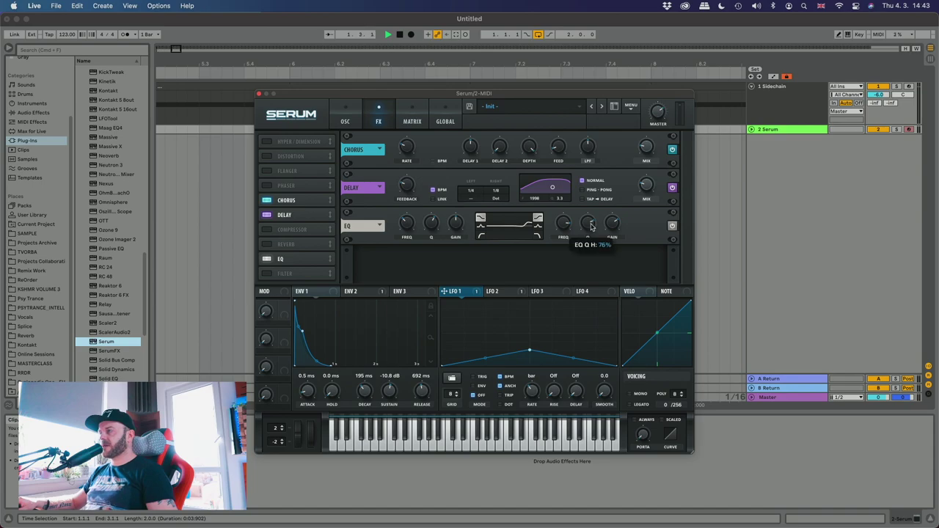
{"action": "left_click_drag", "start_coordinate": [591, 226], "coordinate": [590, 234]}
{"action": "left_click_drag", "start_coordinate": [512, 227], "coordinate": [586, 232]}
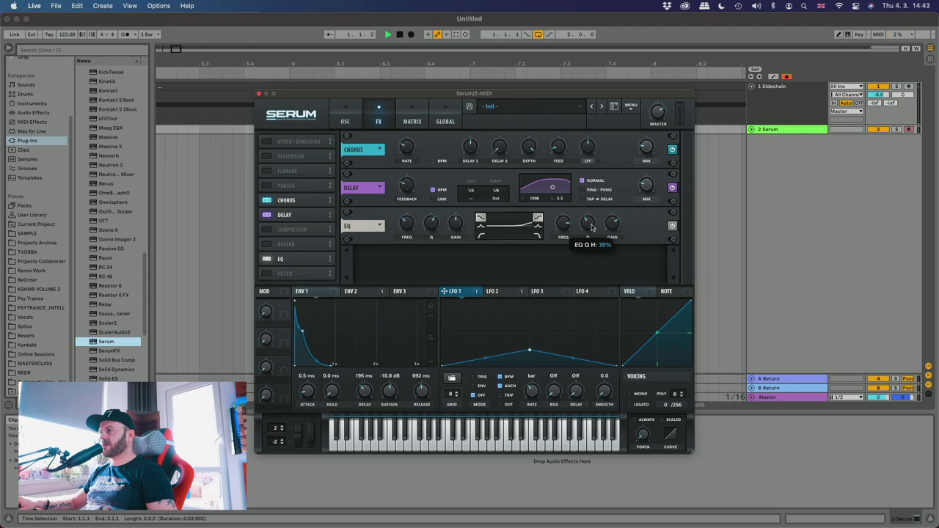
{"action": "mouse_move", "coordinate": [611, 227]}
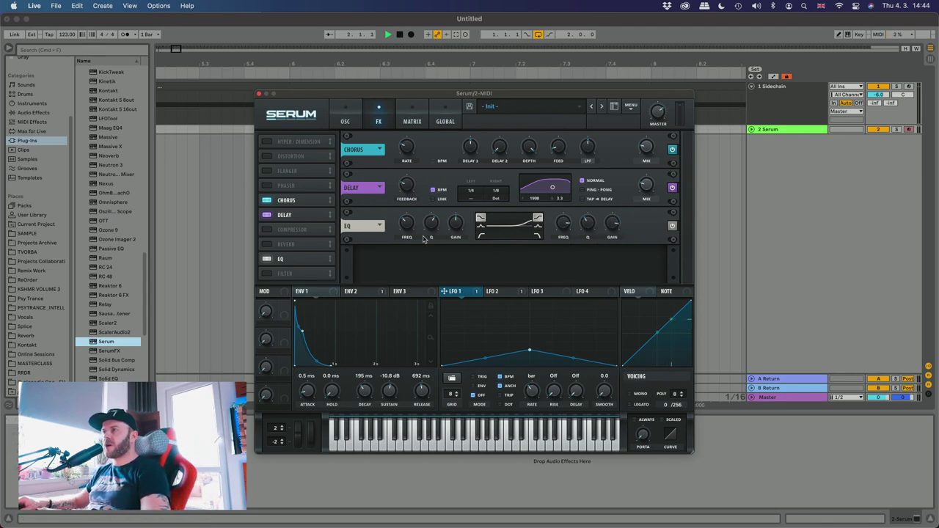
{"action": "mouse_move", "coordinate": [402, 224]}
{"action": "left_click_drag", "start_coordinate": [402, 224], "coordinate": [404, 204]}
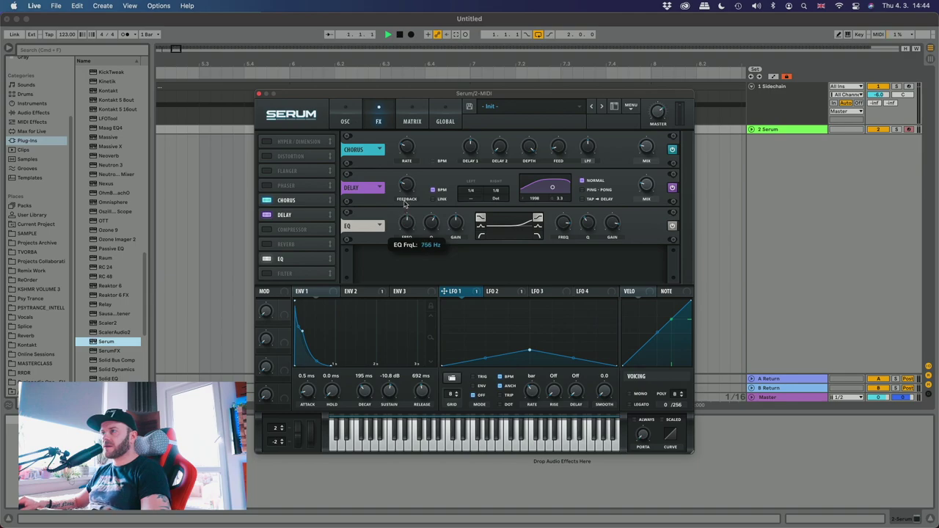
{"action": "mouse_move", "coordinate": [436, 232]}
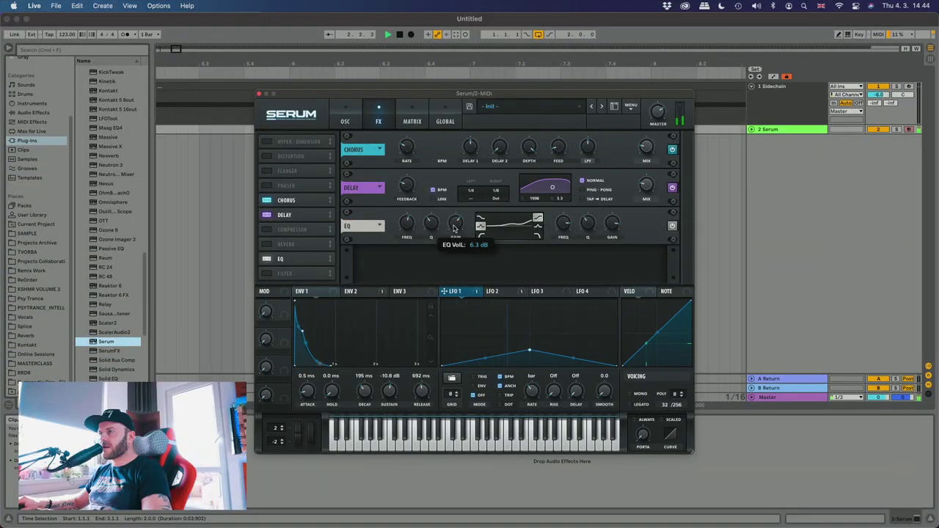
- Move the EQ ahead of Reverb, enable the Hall reverb and raise its mix to about 38%
{"action": "left_click_drag", "start_coordinate": [286, 258], "coordinate": [273, 246]}
{"action": "left_click", "coordinate": [268, 259]}
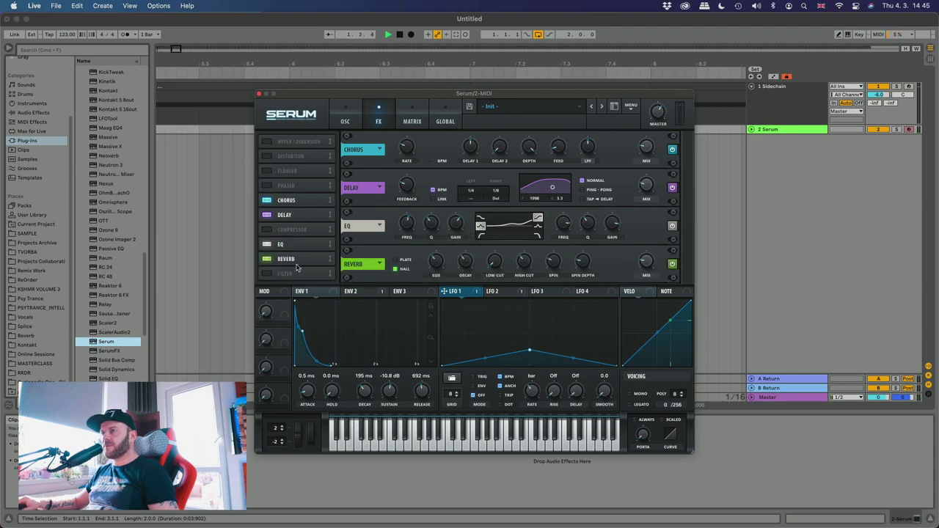
{"action": "mouse_move", "coordinate": [436, 264]}
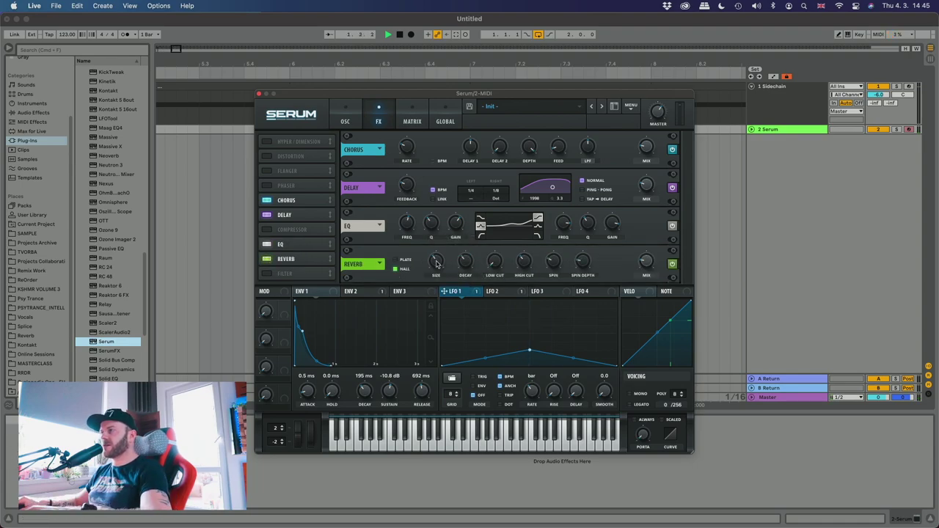
{"action": "mouse_move", "coordinate": [470, 264]}
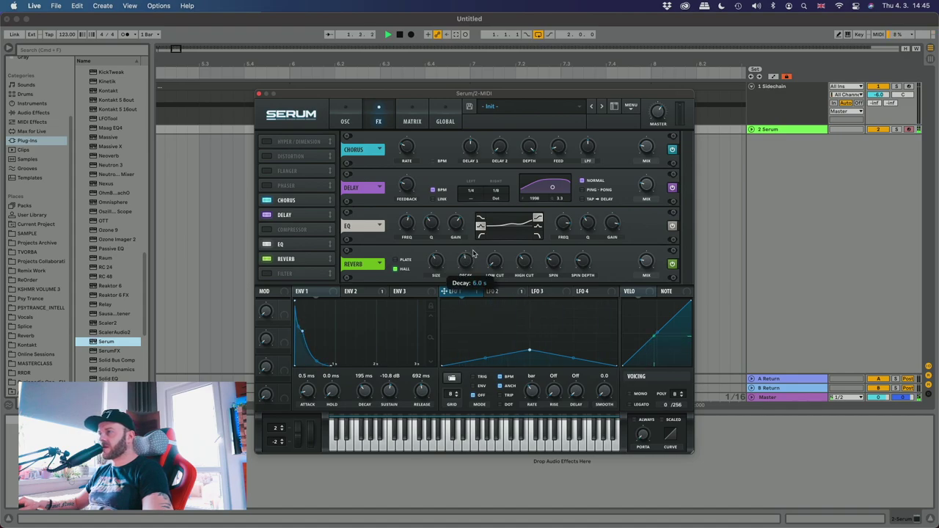
{"action": "mouse_move", "coordinate": [497, 259]}
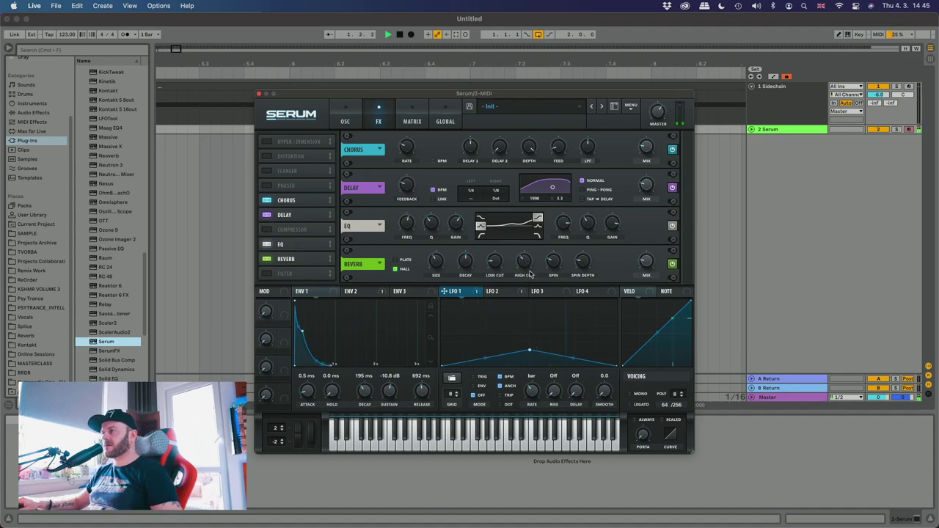
{"action": "mouse_move", "coordinate": [525, 264]}
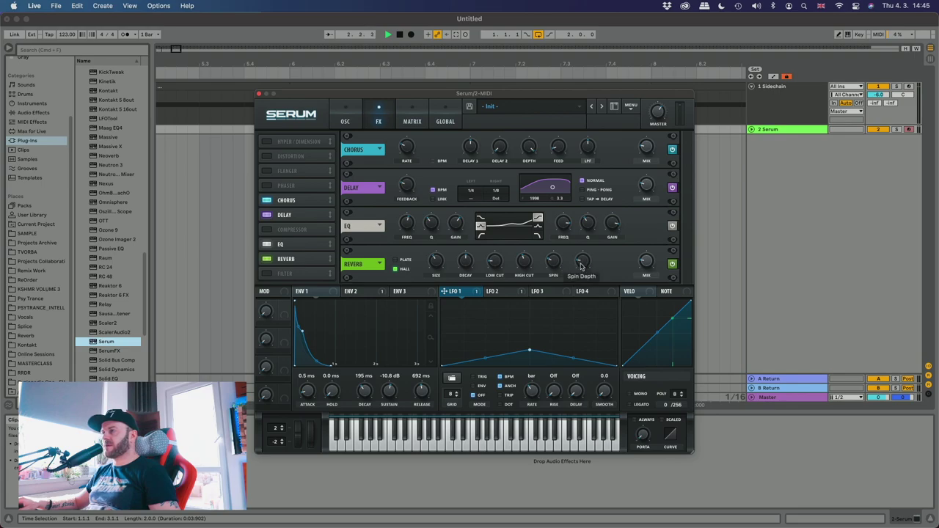
{"action": "mouse_move", "coordinate": [651, 258]}
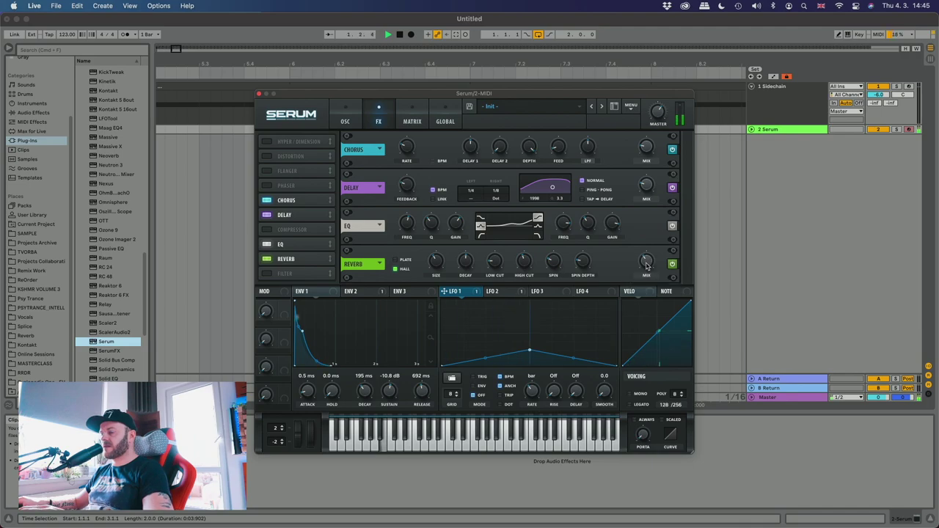
{"action": "scroll", "coordinate": [646, 268], "scroll_direction": "up", "scroll_amount": 3}
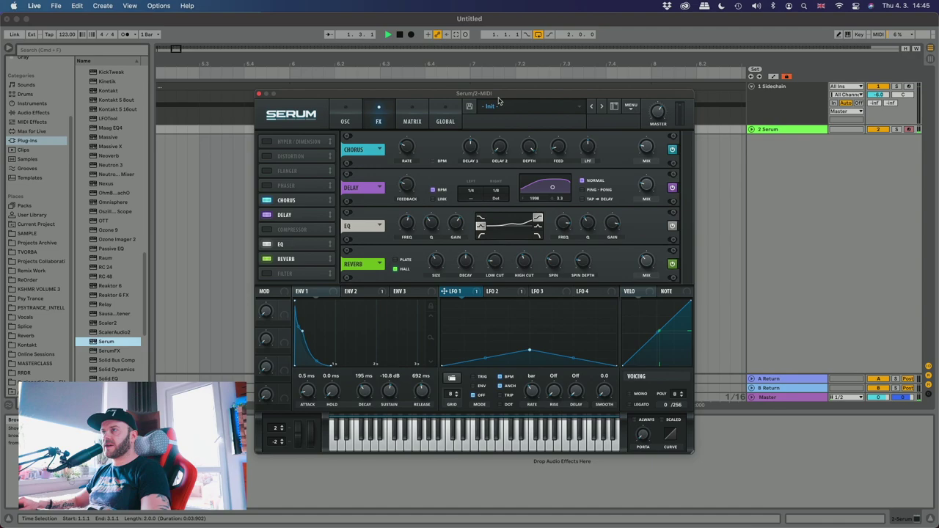
- Return to the OSC page and lower the filter cutoff
{"action": "left_click", "coordinate": [345, 118]}
{"action": "scroll", "coordinate": [632, 231], "scroll_direction": "up", "scroll_amount": 3}
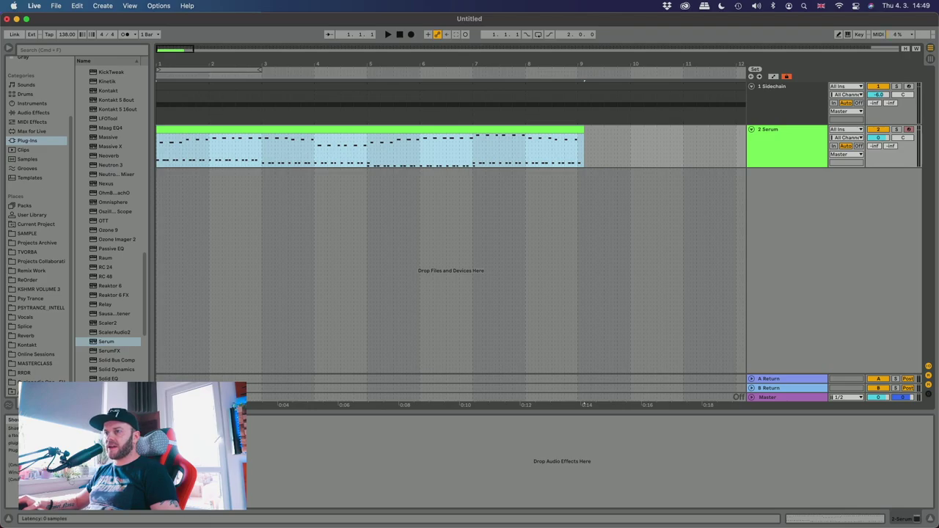
- Play the 138 BPM melody clip through the Serum lead
{"action": "key", "text": "space"}
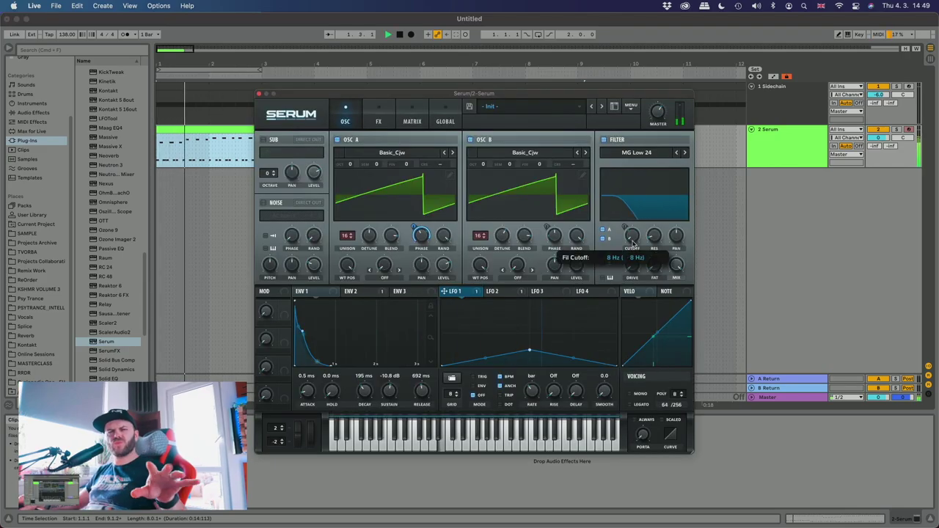